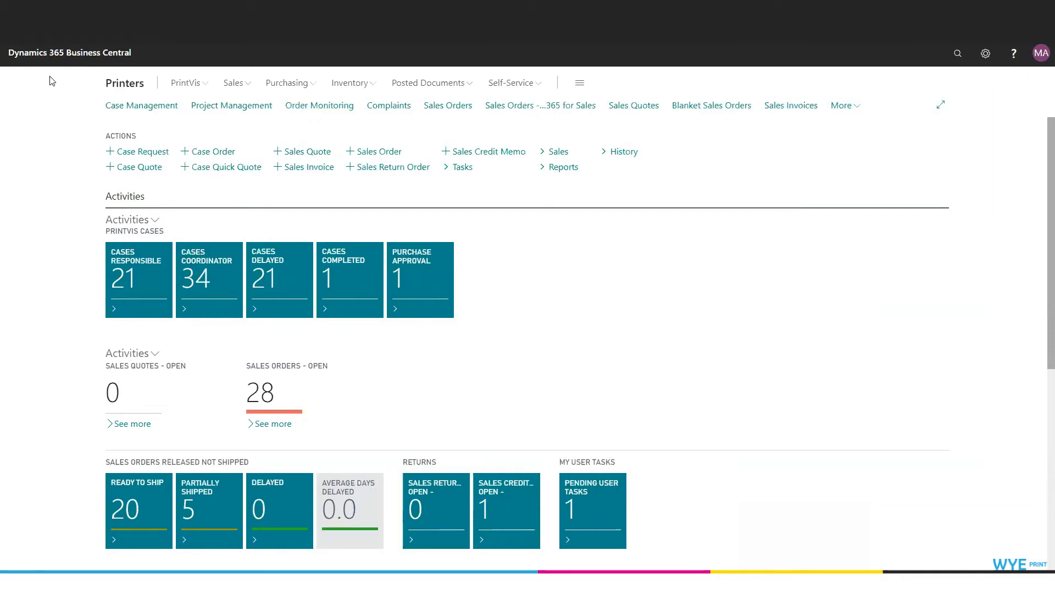
- Search for "Invoice Templates", open the PrintVis Invoice Template List and enlarge it
click(960, 54)
text(In)
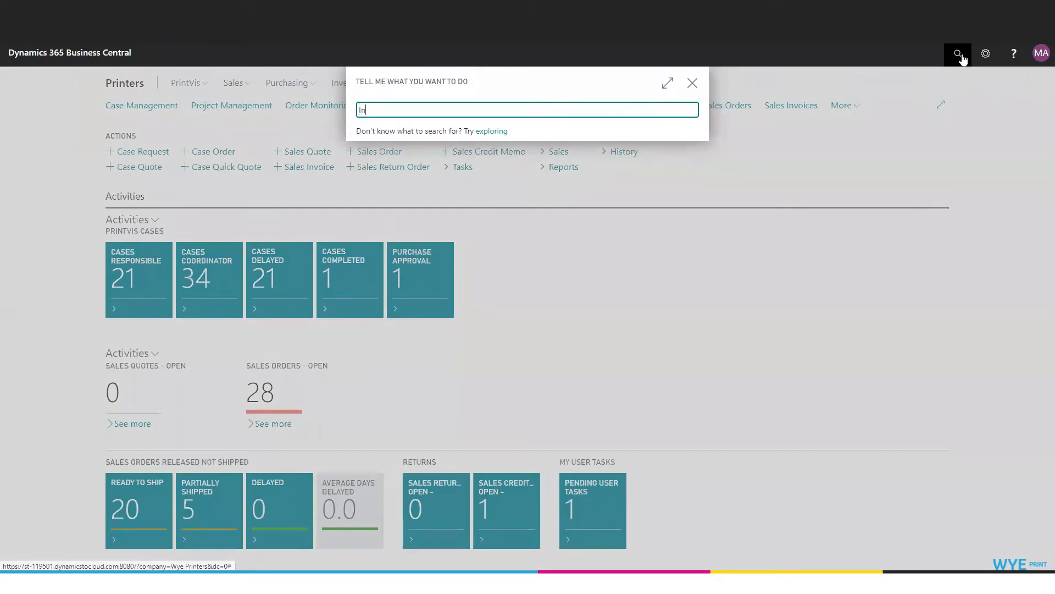
text(voice Templates)
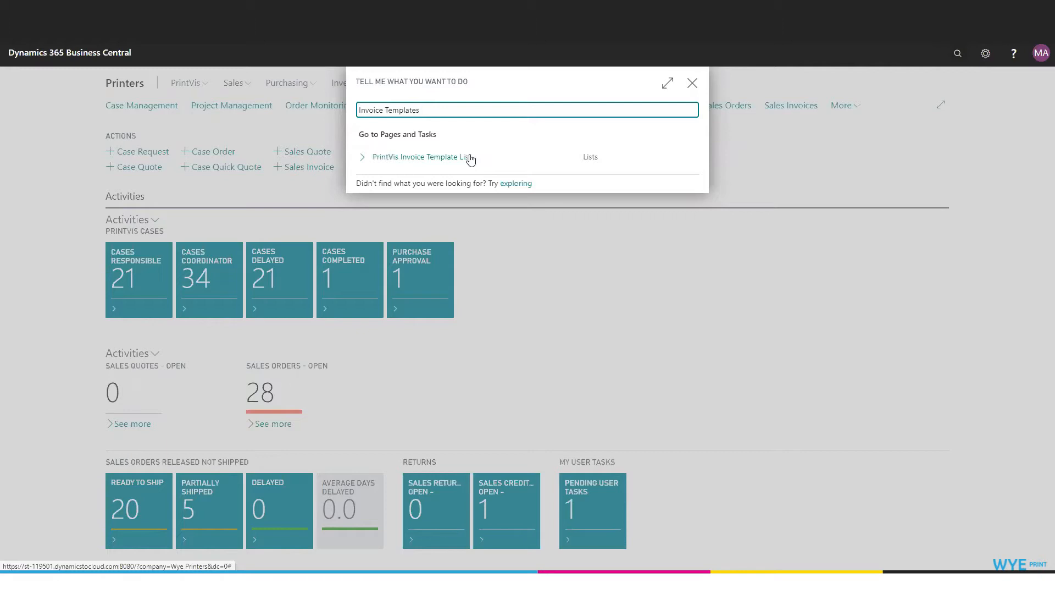
click(432, 159)
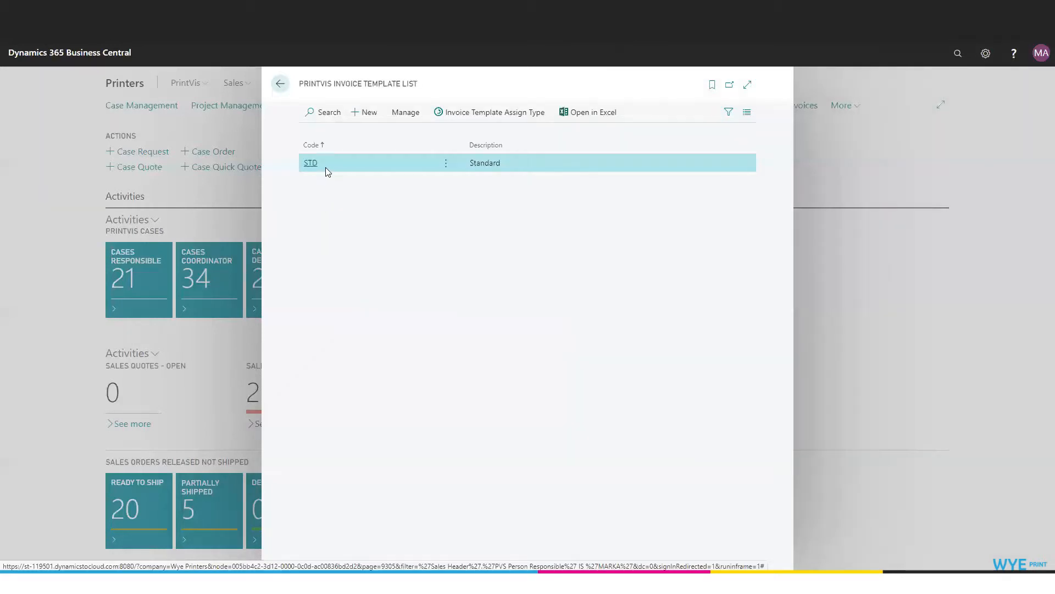
click(748, 84)
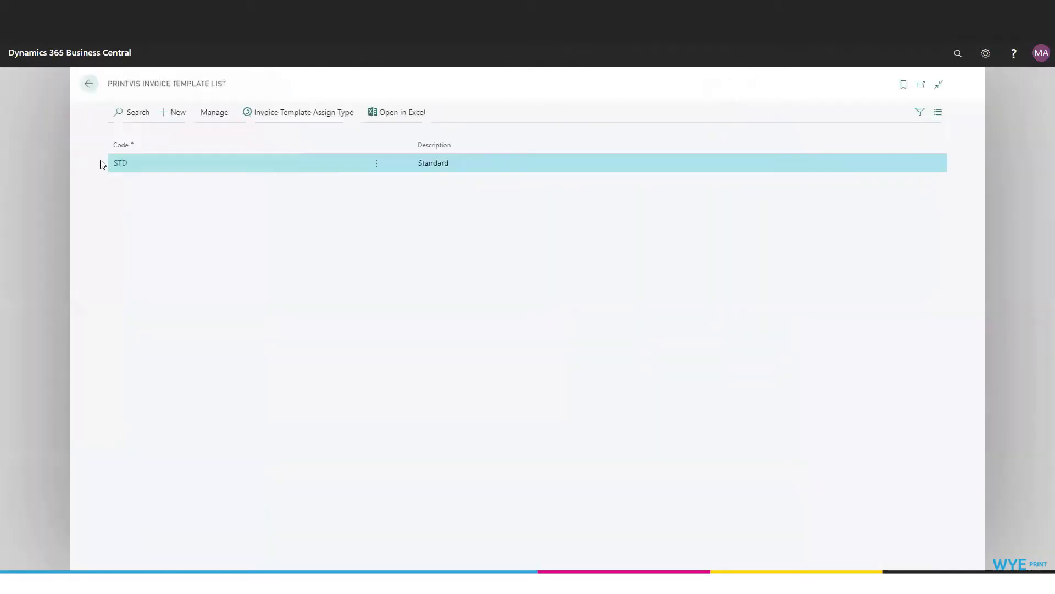
- Open the STD invoice template in the enlarged view and review its build source, invoice method and template lines
click(121, 164)
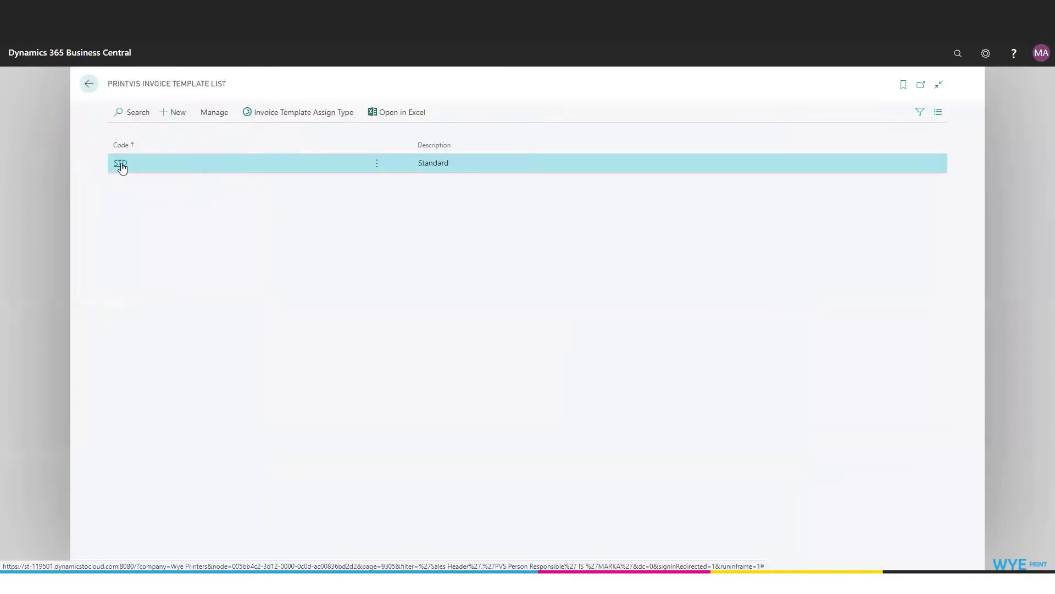
click(745, 89)
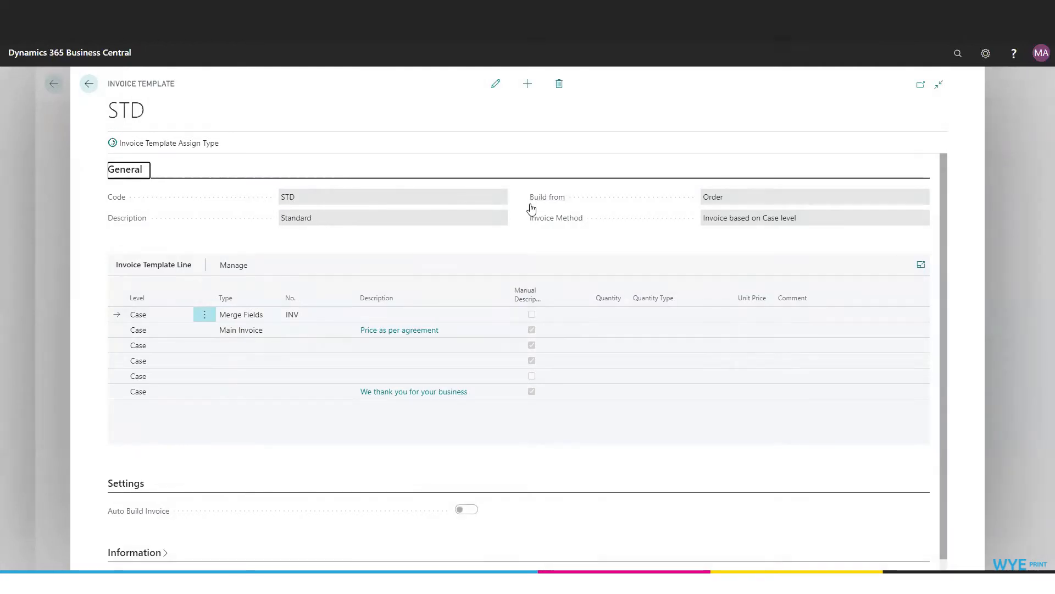
mouse_move(559, 204)
click(560, 220)
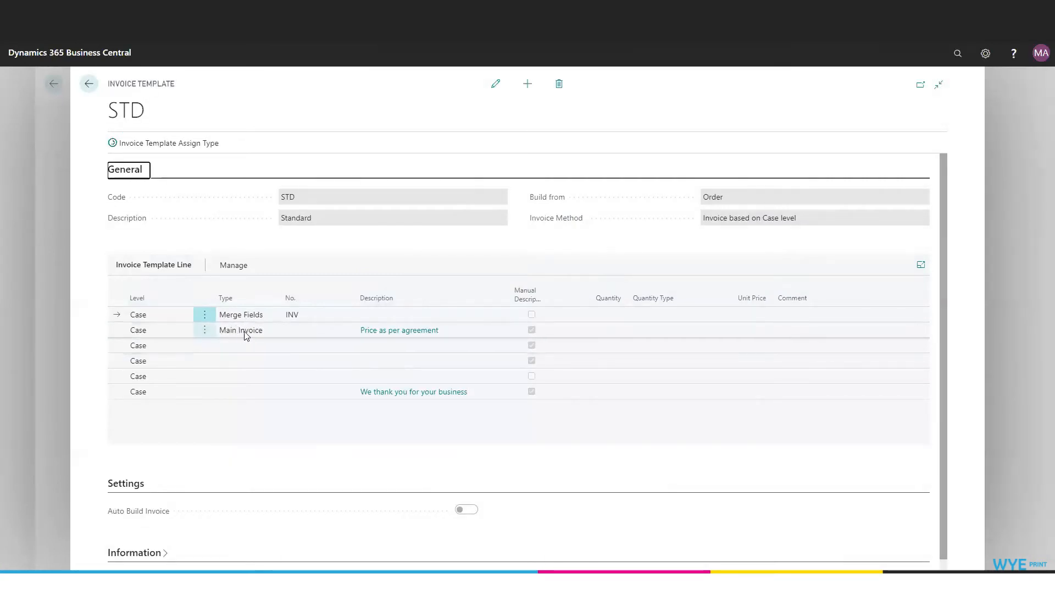
scroll(403, 376, down, 1)
scroll(403, 377, down, 1)
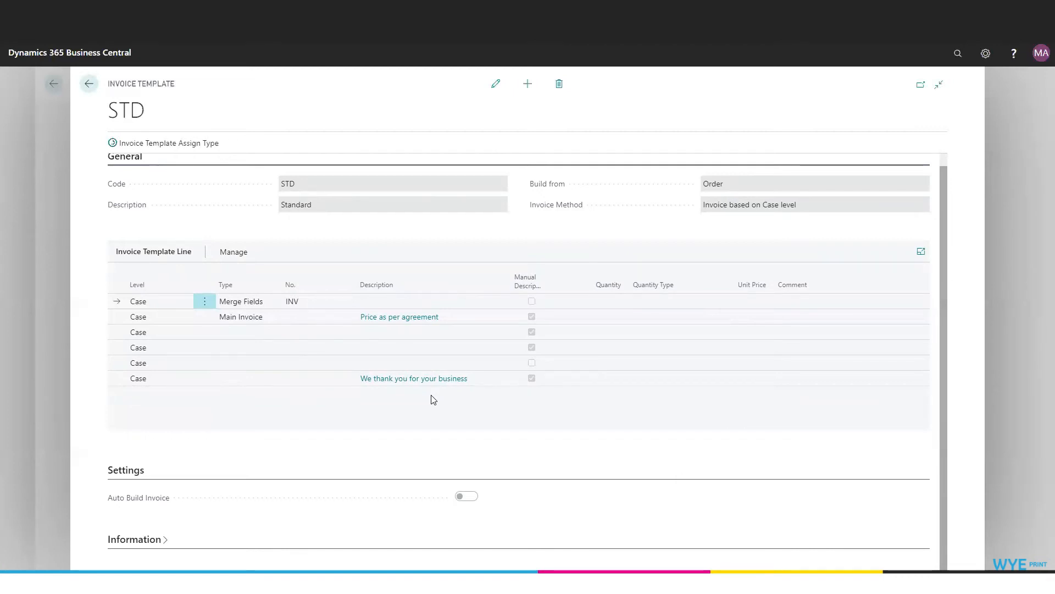
- Expand the Information section of the STD template and review its creation and modification details, code and description
mouse_move(132, 502)
click(135, 539)
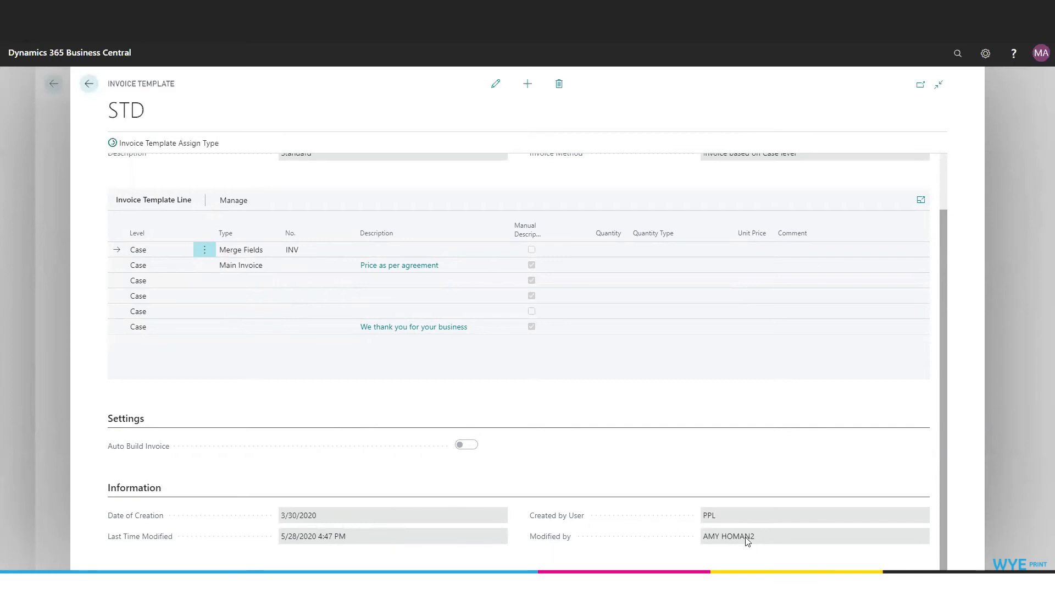
scroll(431, 185, up, 2)
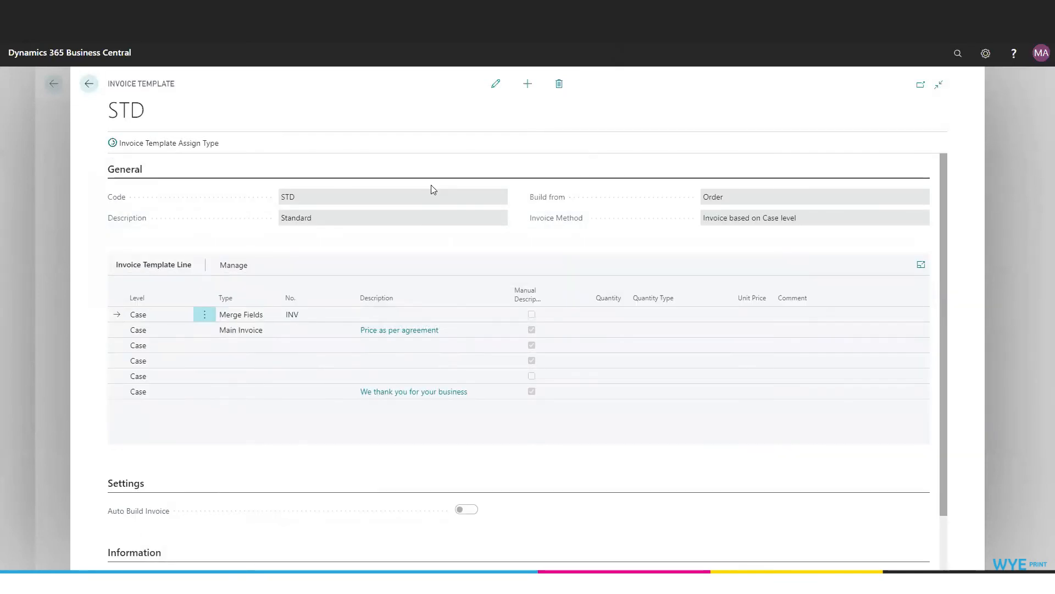
click(431, 196)
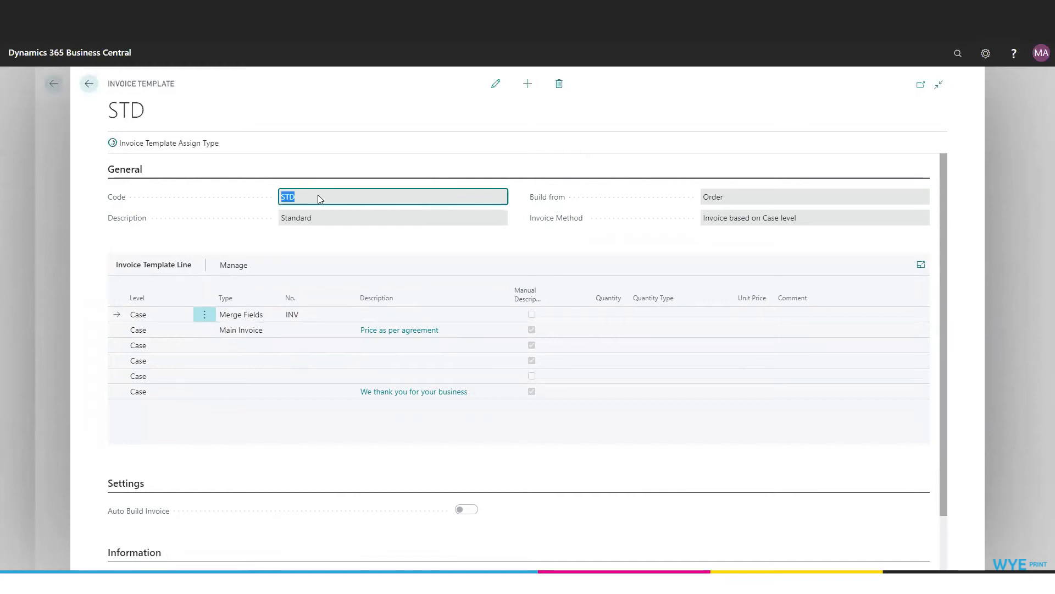
click(312, 213)
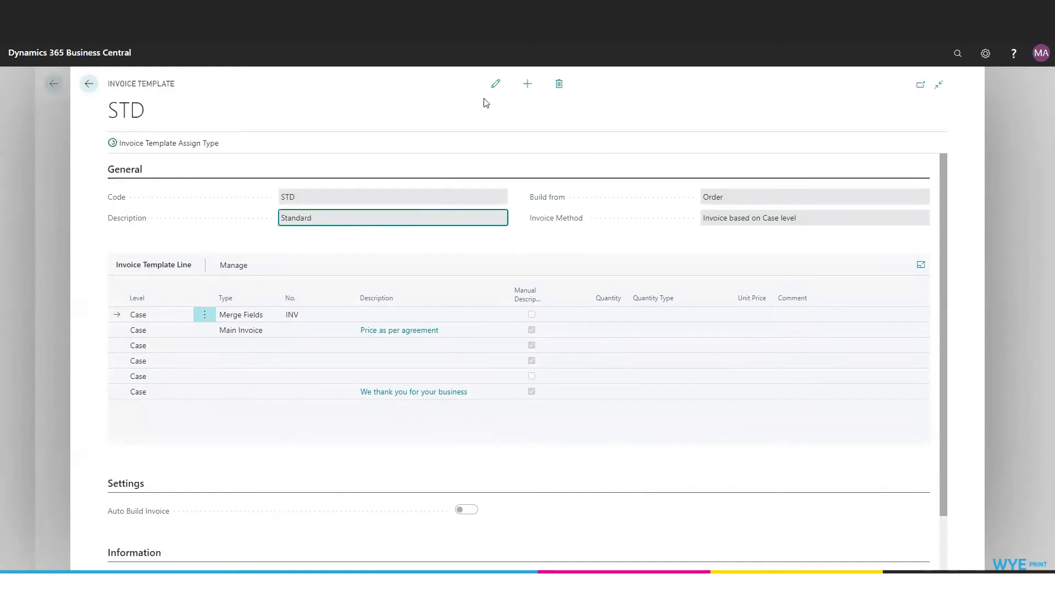
- Switch the STD template to edit mode and start a new Case-level line, checking its type, description and comment fields
click(495, 84)
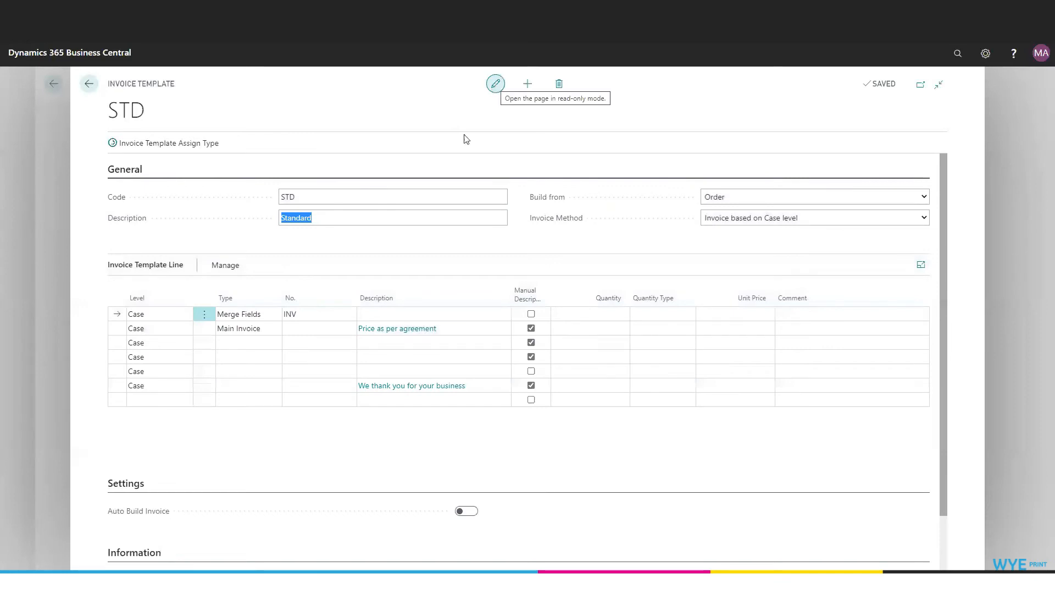
click(154, 399)
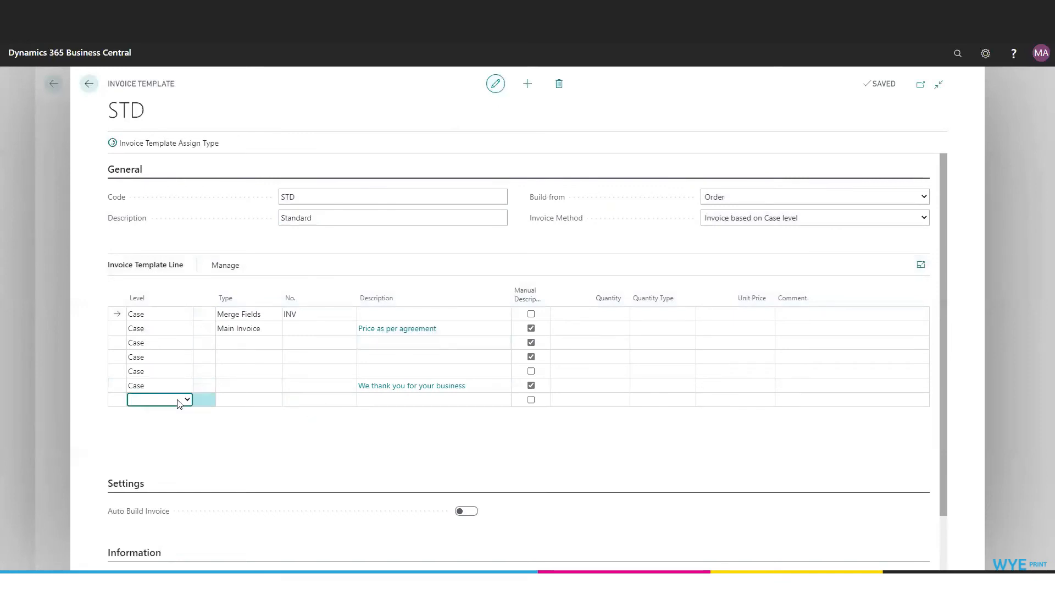
click(269, 399)
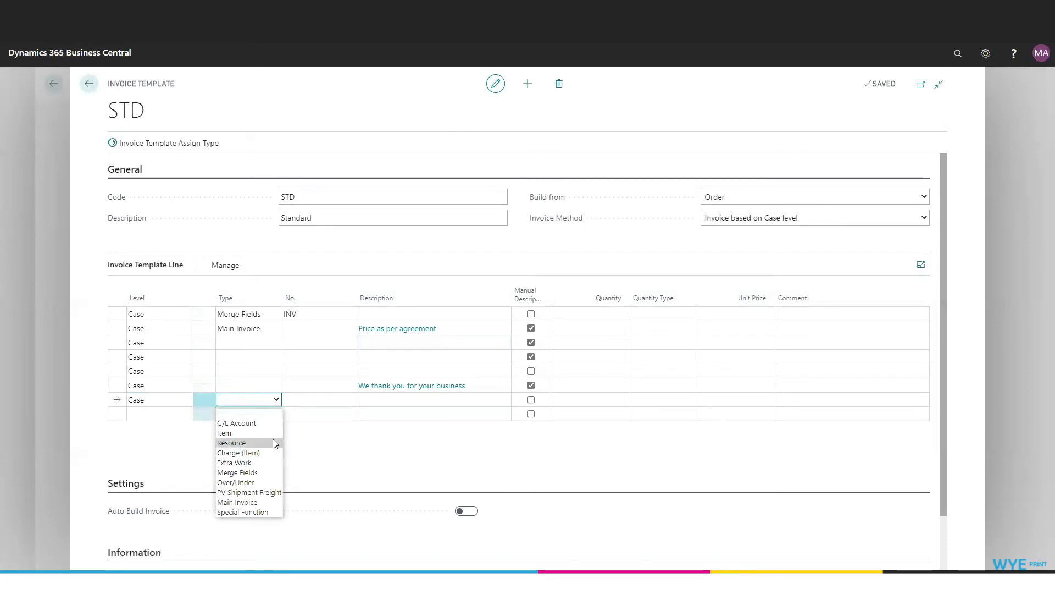
click(404, 405)
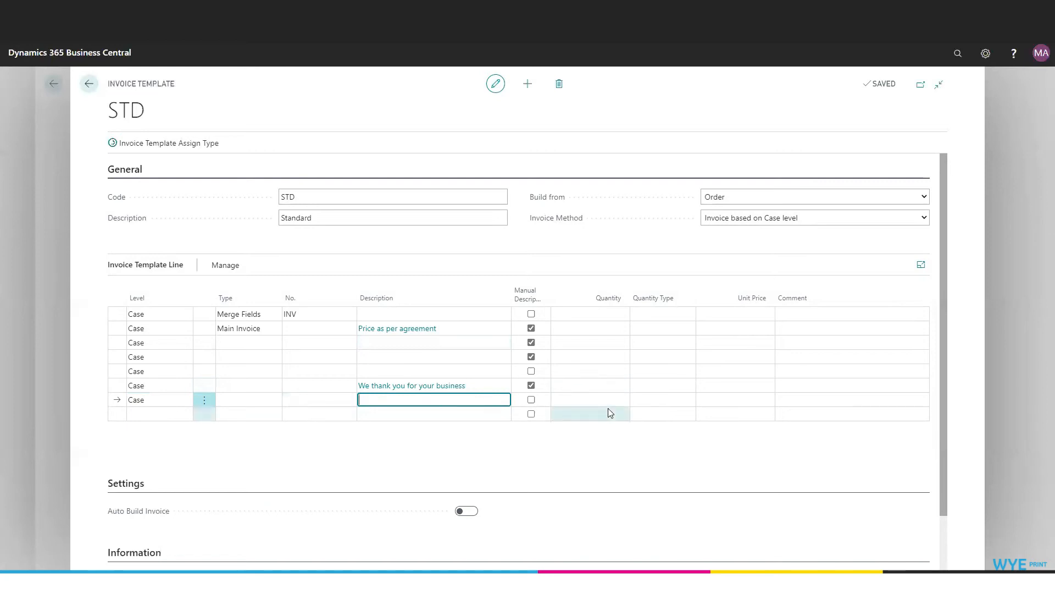
click(786, 399)
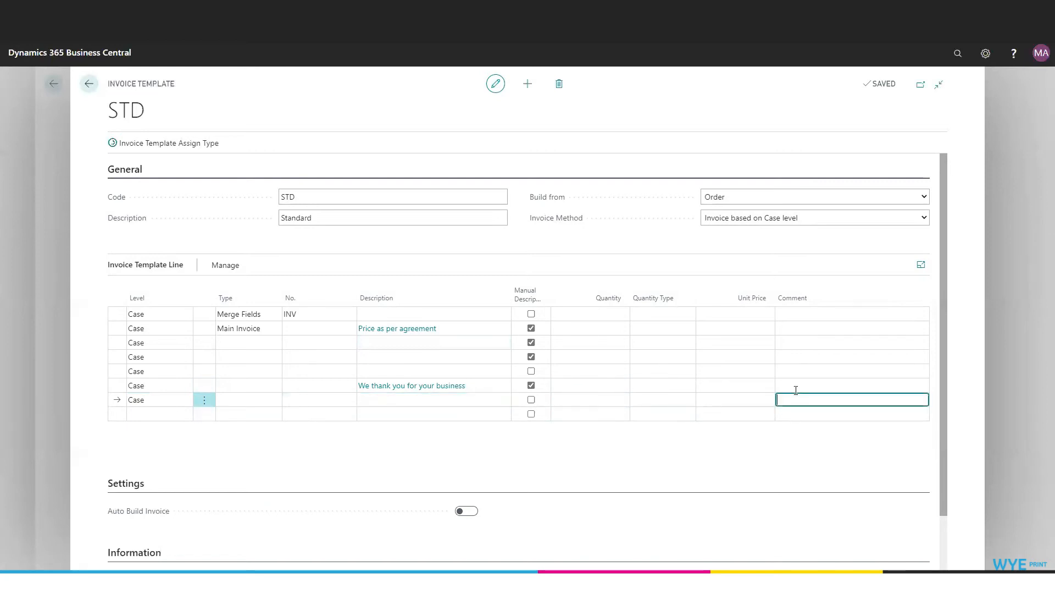
- Set the new line's type to Merge Fields with the INV group, and look at its quantity type options
click(248, 399)
click(245, 474)
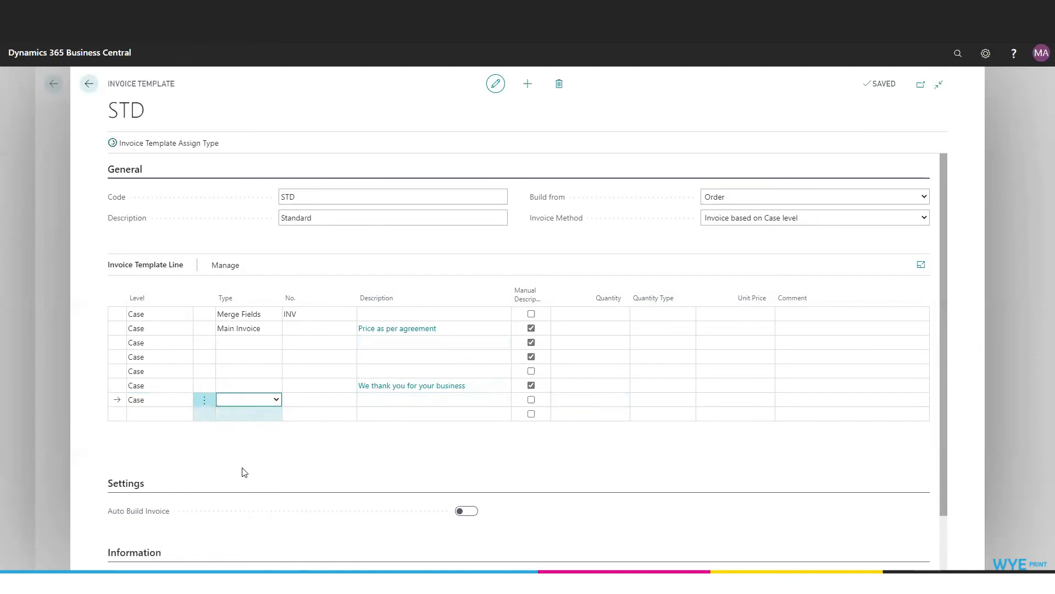
click(338, 401)
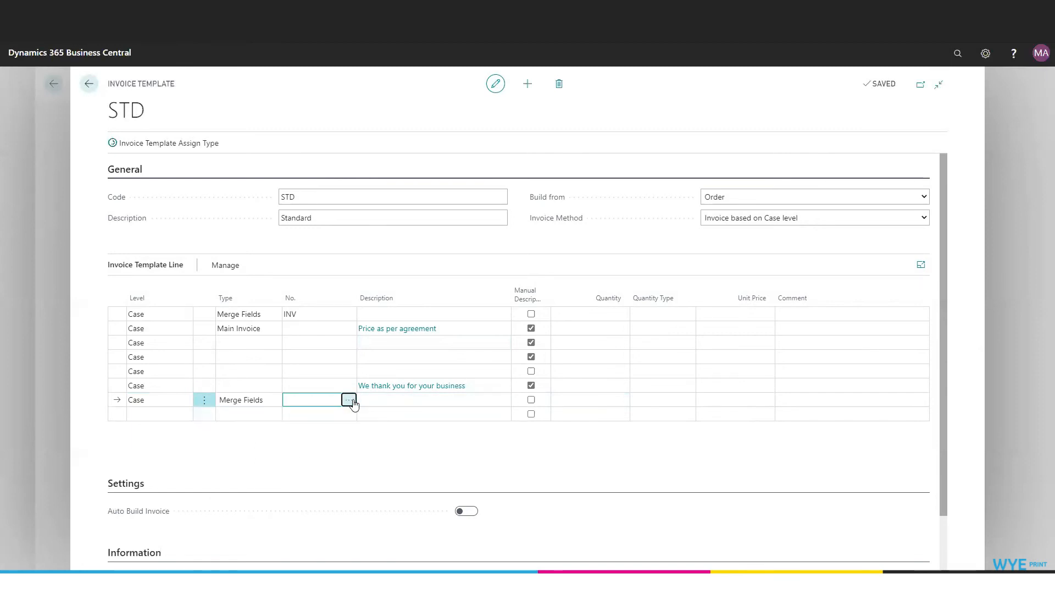
click(350, 400)
click(303, 163)
click(599, 400)
click(668, 404)
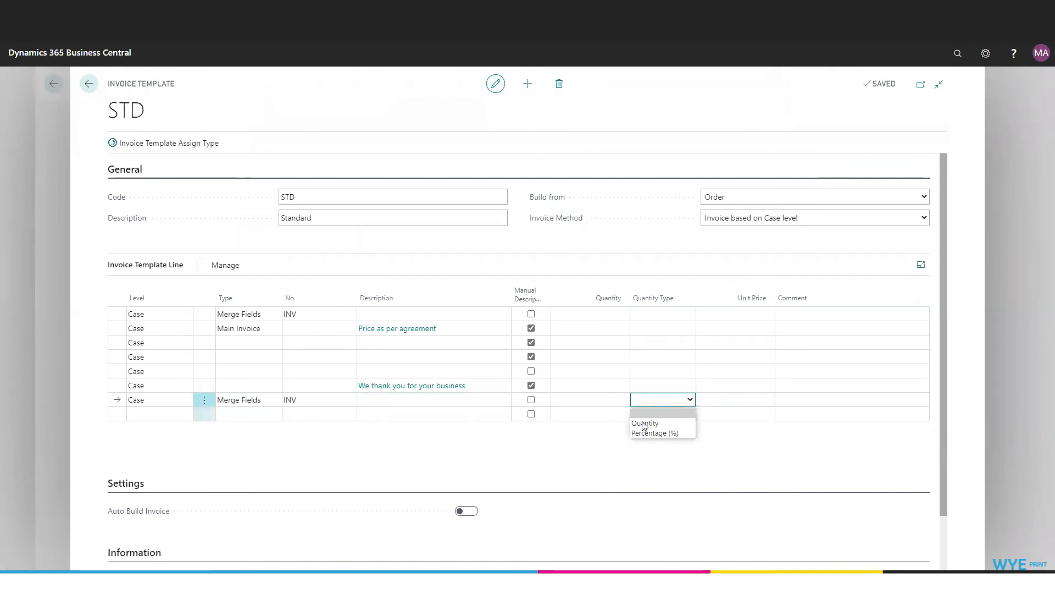
click(583, 455)
- Open the INV merge fields group card to examine its formula lines, and leave the group lookup without a change
click(299, 401)
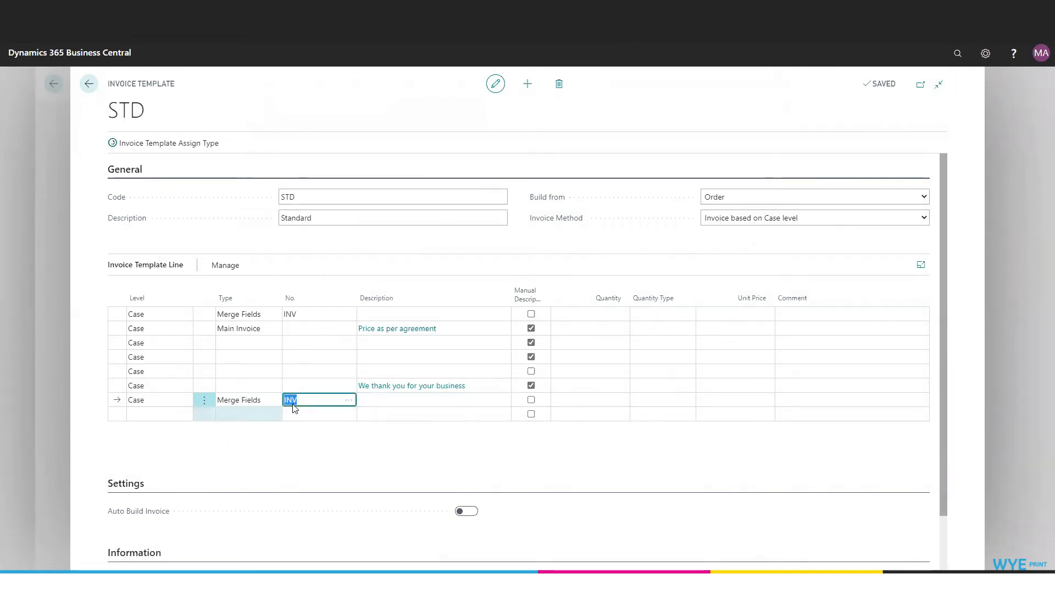
click(350, 400)
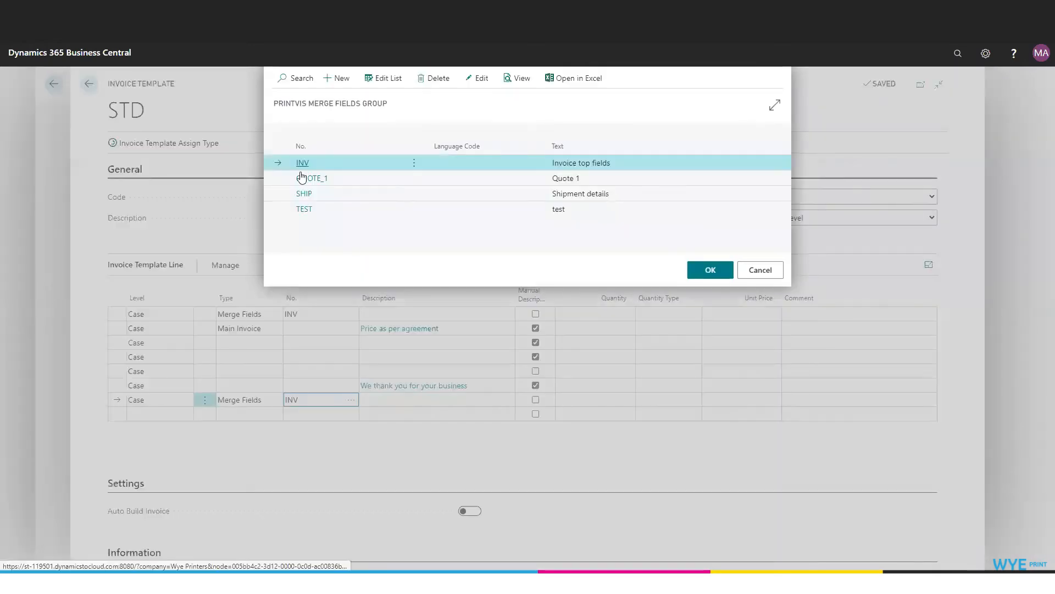
click(478, 79)
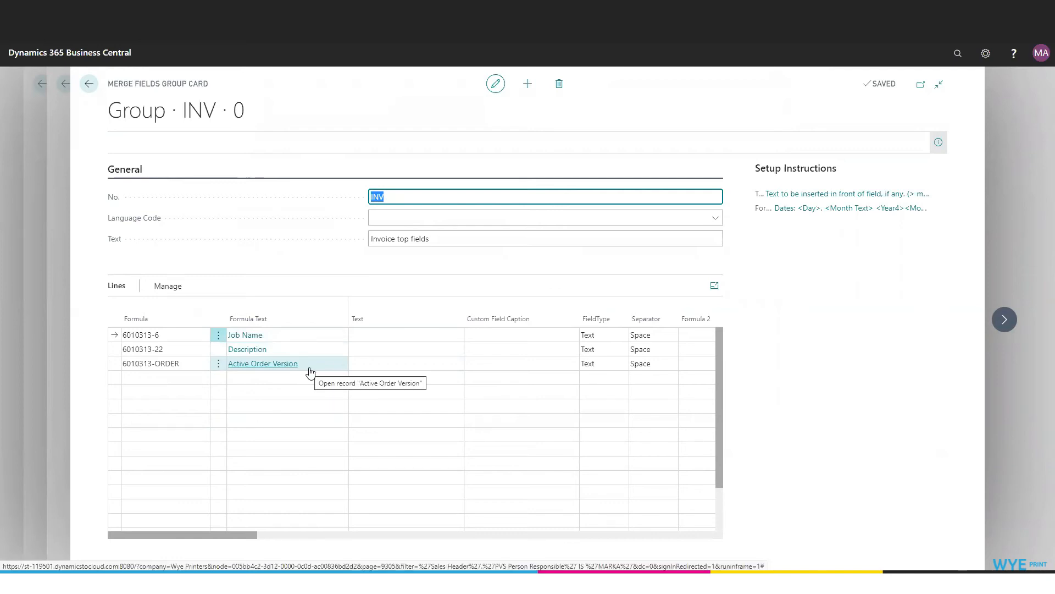
click(90, 84)
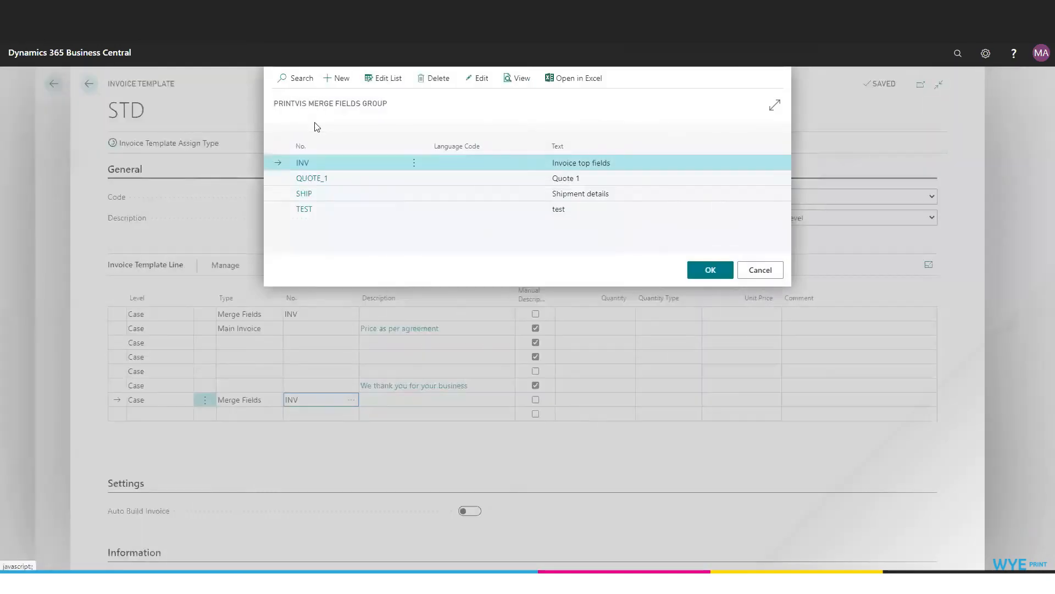
click(760, 270)
- Delete the newly added Merge Fields line from the end of the STD template
click(204, 400)
click(180, 439)
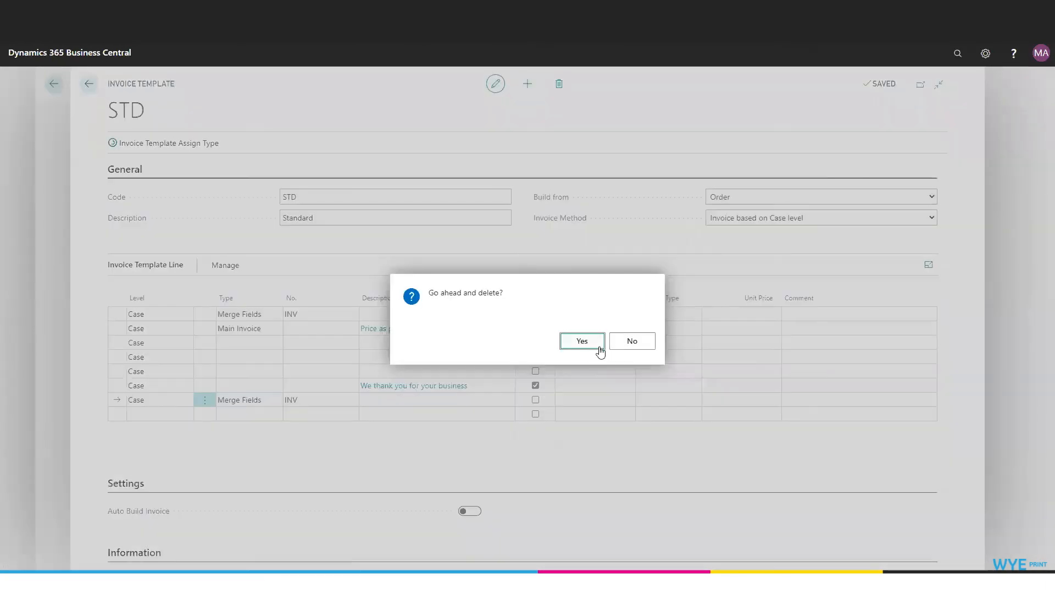
click(582, 341)
- Return to the template list and create a new invoice template with code NONTAX and description "Non Tax Invoice"
click(89, 84)
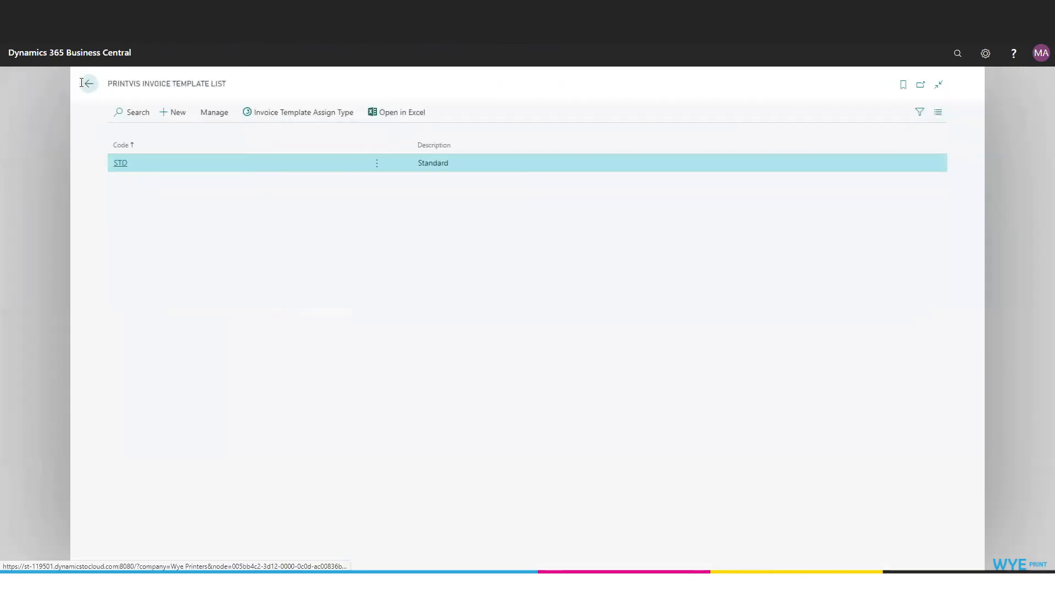
click(173, 113)
text(NONTAX)
key(Tab)
text(Non Tax Invoice)
- Set the new template to build from Order with the method "Invoice based on Case level", and check the other invoice methods
click(725, 197)
click(724, 231)
click(916, 220)
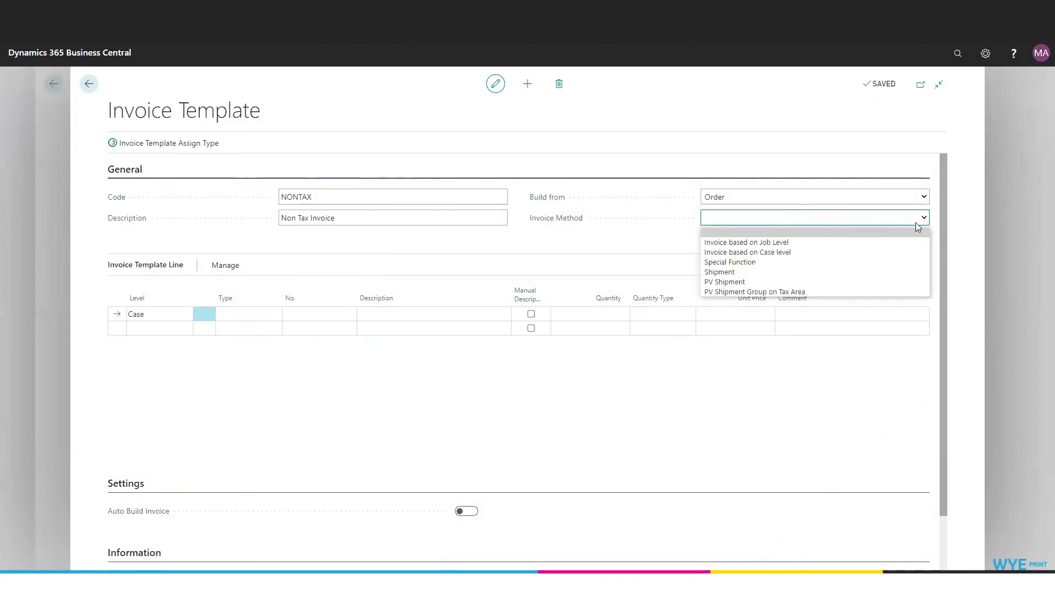
click(787, 251)
click(598, 348)
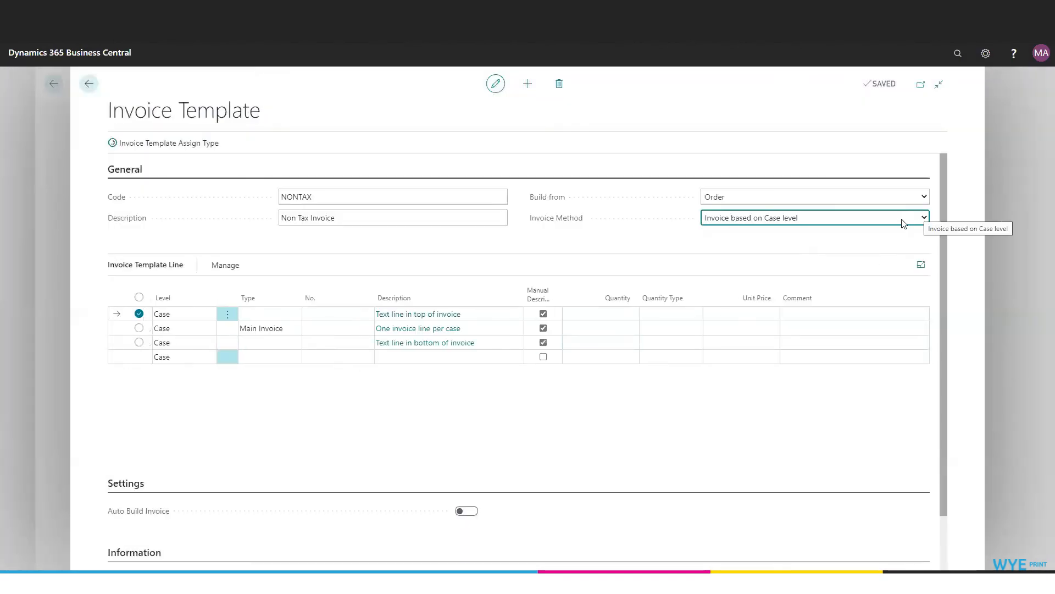
click(917, 220)
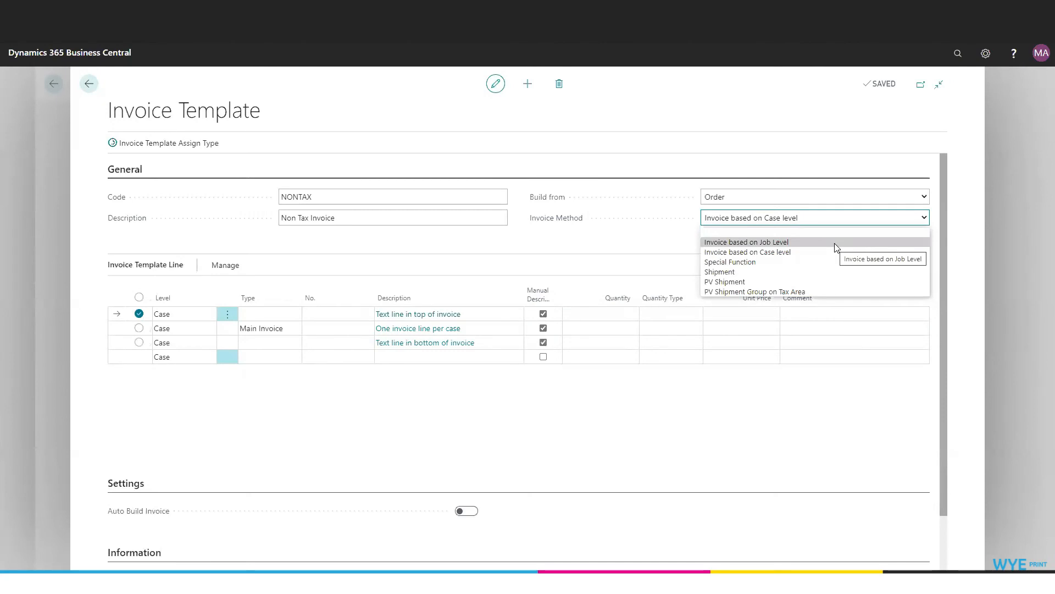
click(617, 255)
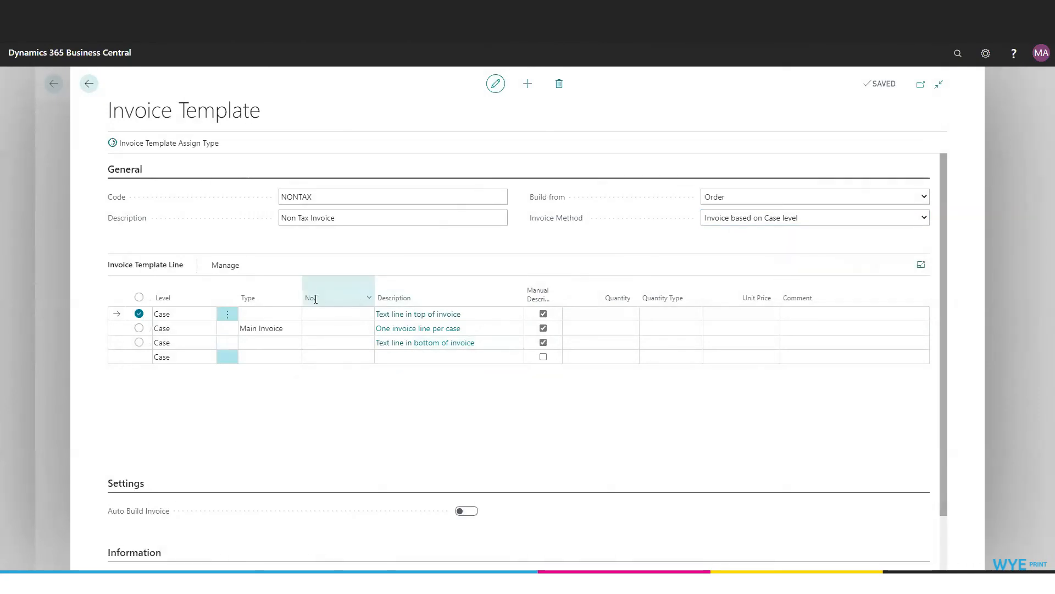
- Refresh the paused session and select the Main Invoice line of the NONTAX template
click(137, 364)
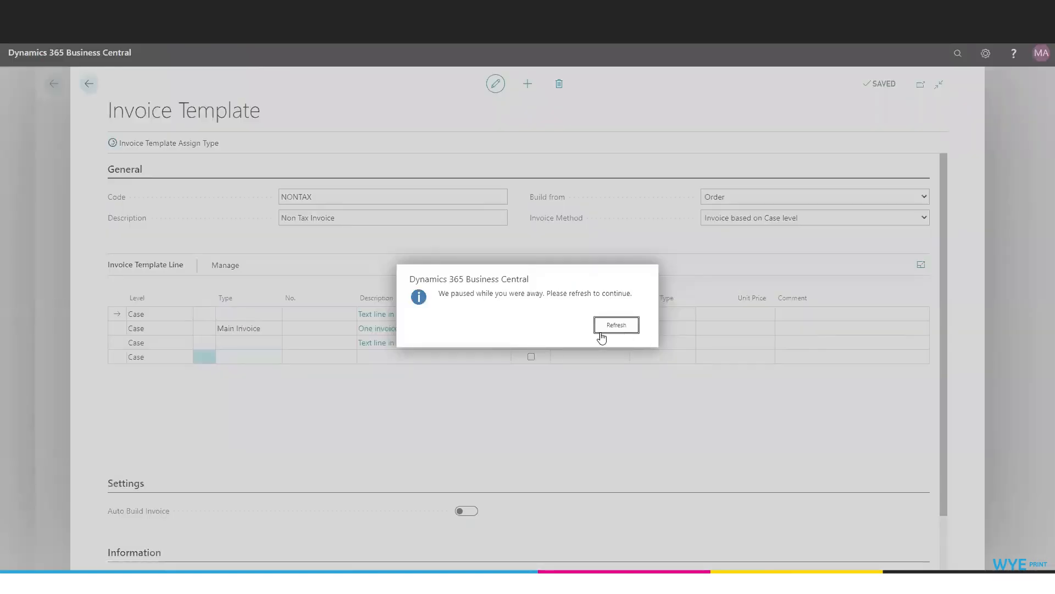
click(599, 332)
click(254, 333)
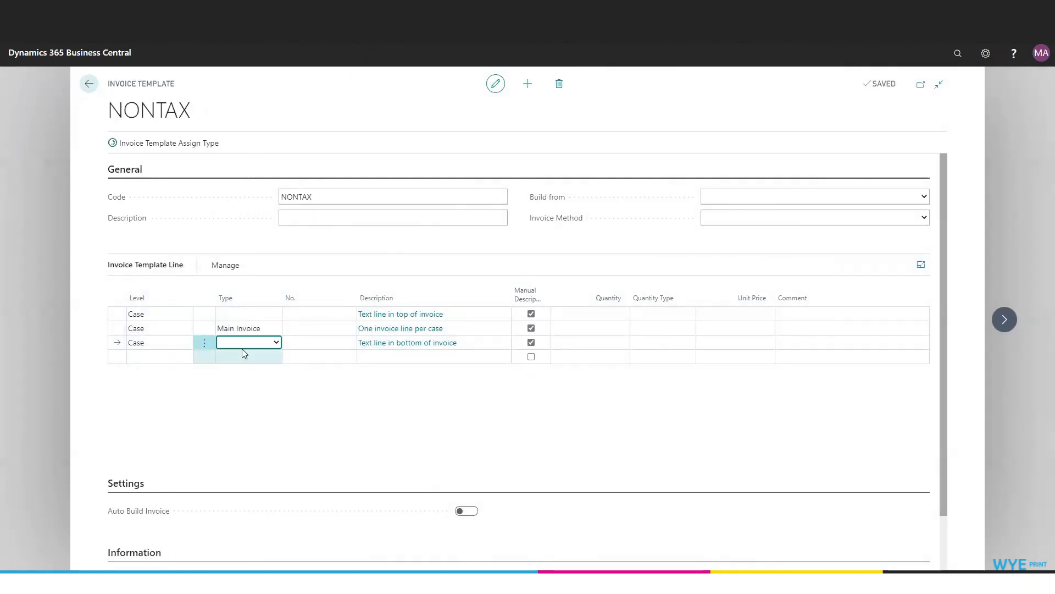
- Change the third NONTAX template line, the bottom text line, to type Merge Fields with the INV group
click(242, 343)
click(236, 426)
click(351, 347)
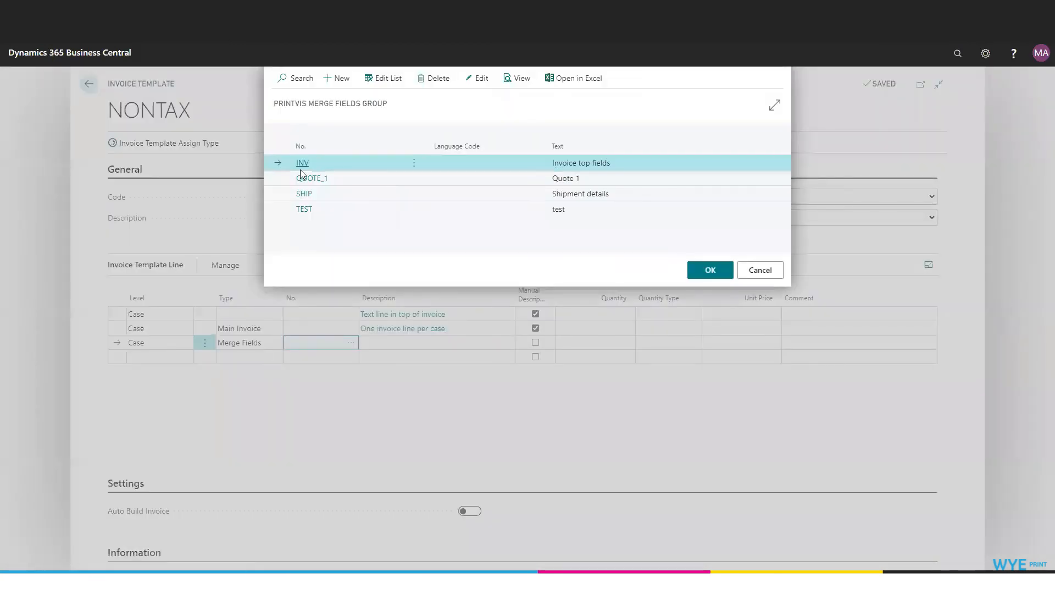
click(301, 167)
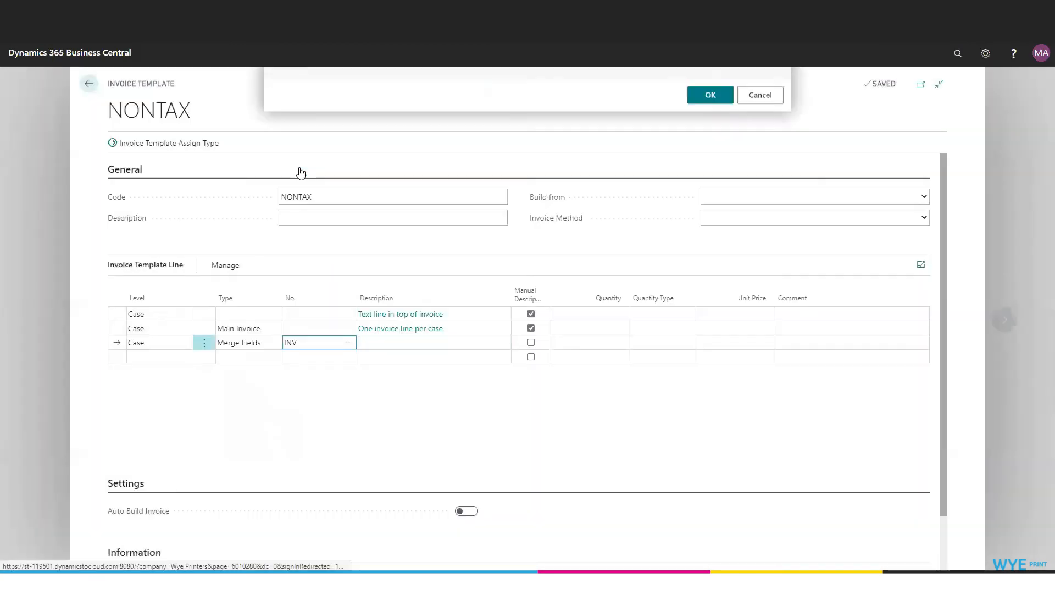
- Add a fourth case-level template line without a type, with the description "Thank you for your business"
click(233, 358)
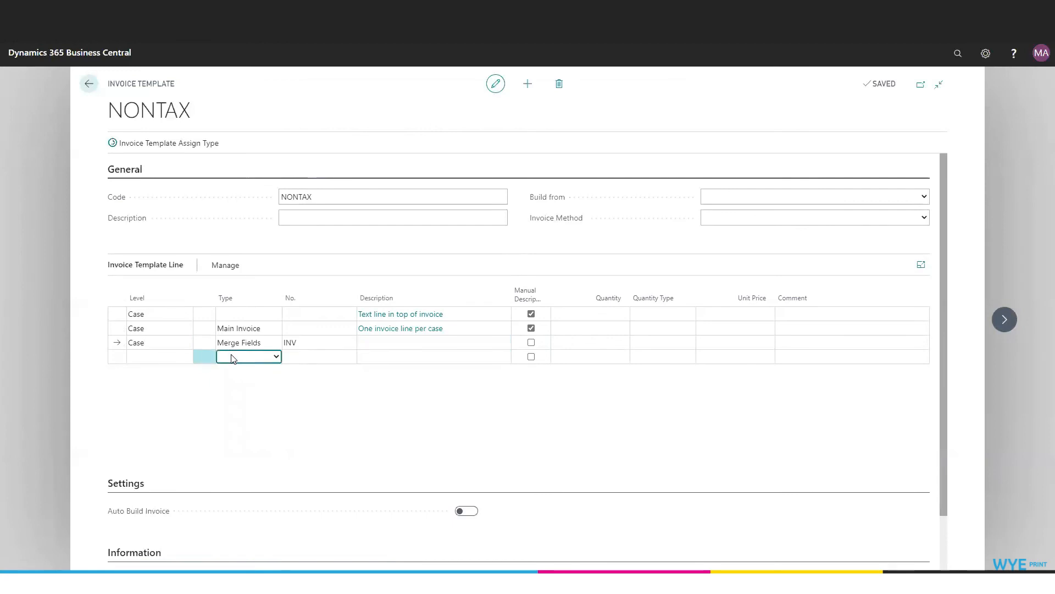
click(278, 357)
click(431, 358)
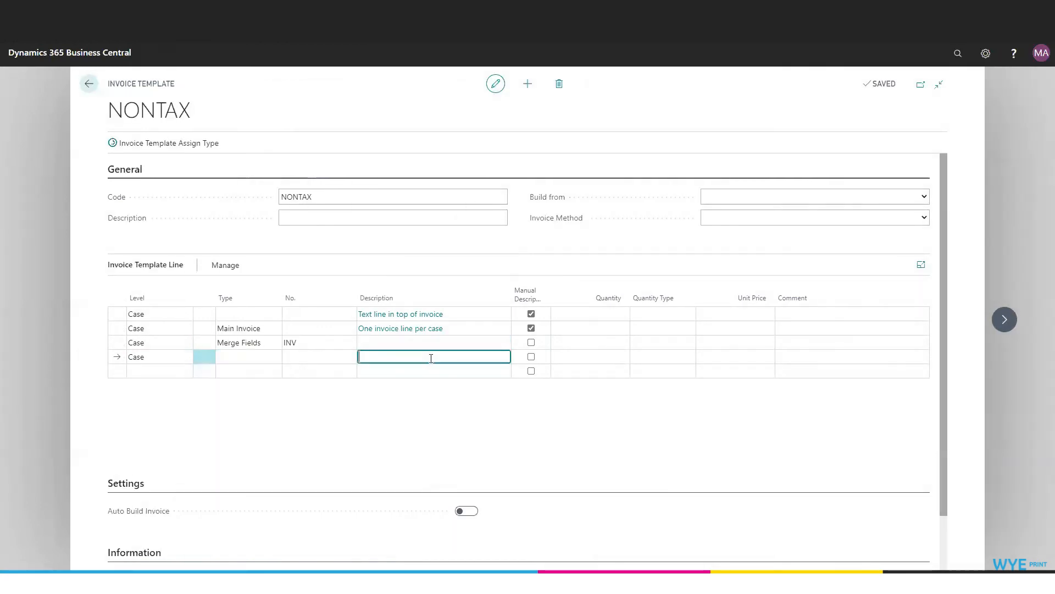
text(Thank you for your business)
key(Tab)
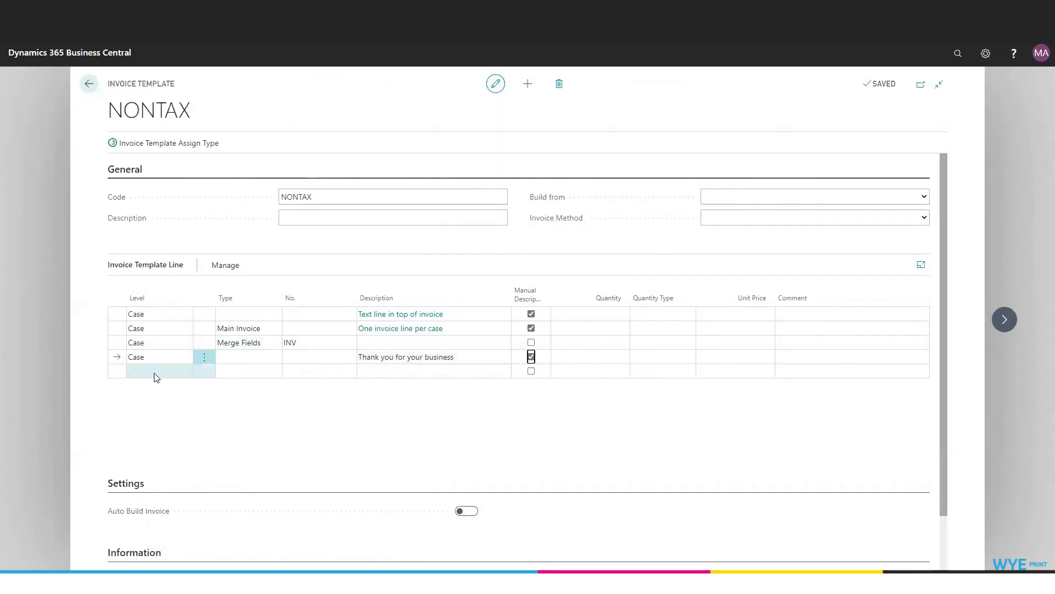
- Add a fifth case-level template line of type G/L Account below the thank-you text line
click(156, 377)
click(238, 372)
click(276, 371)
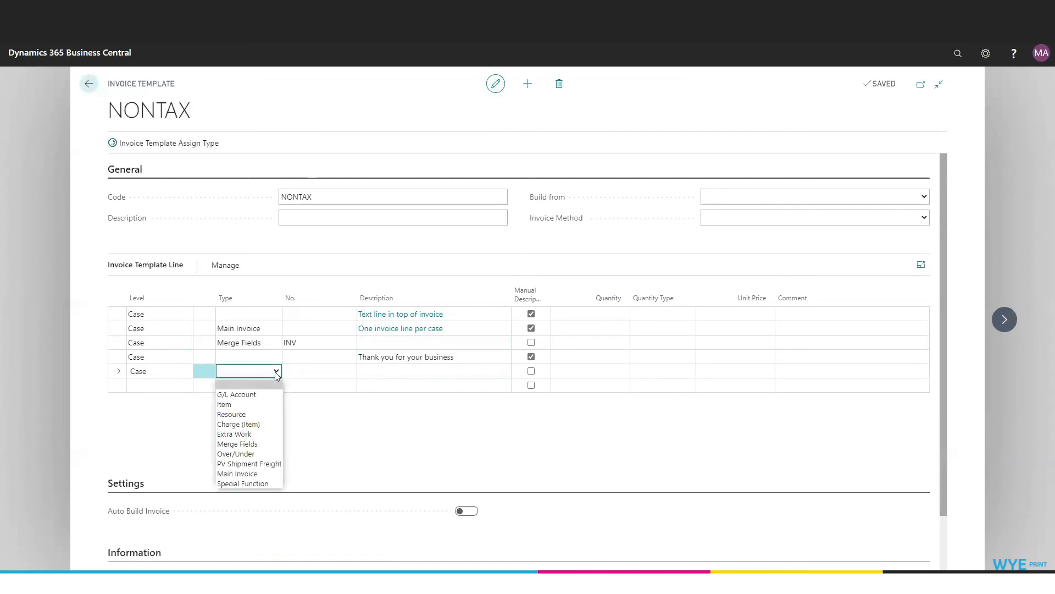
click(244, 396)
click(345, 371)
click(350, 373)
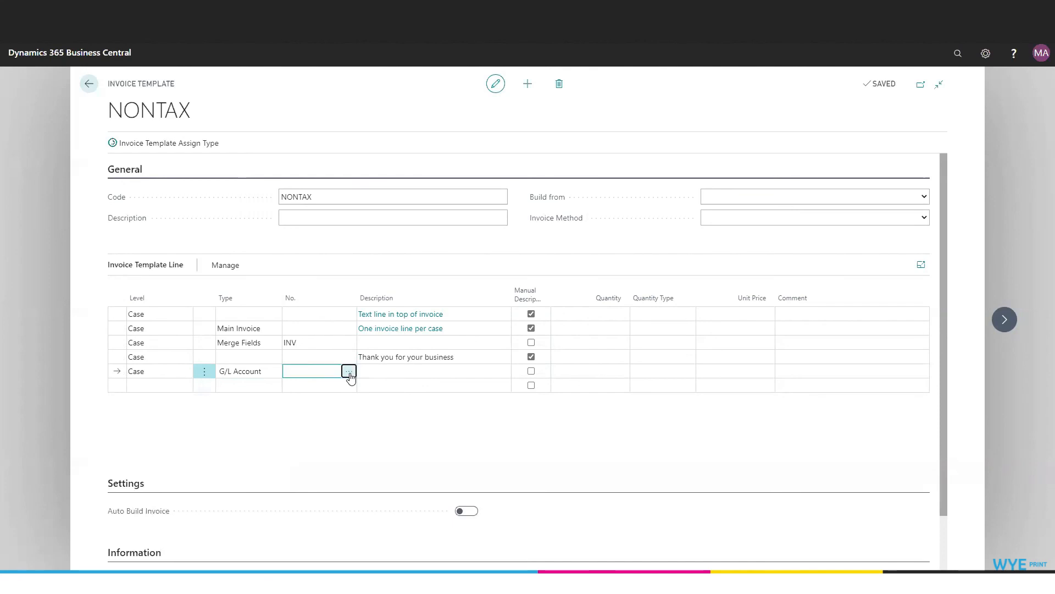
scroll(332, 274, down, 10)
scroll(332, 272, down, 10)
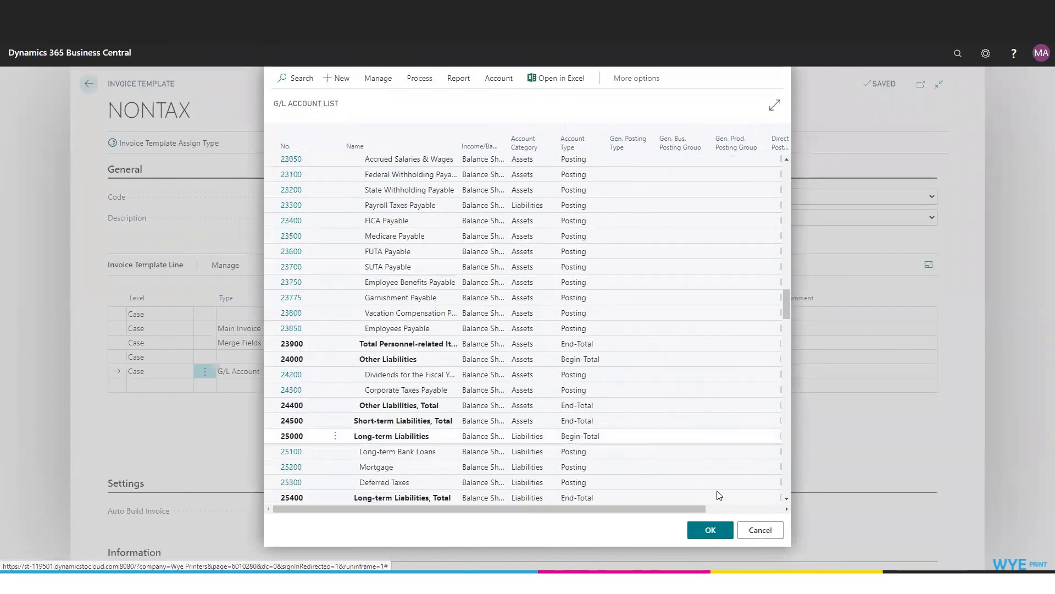
click(760, 530)
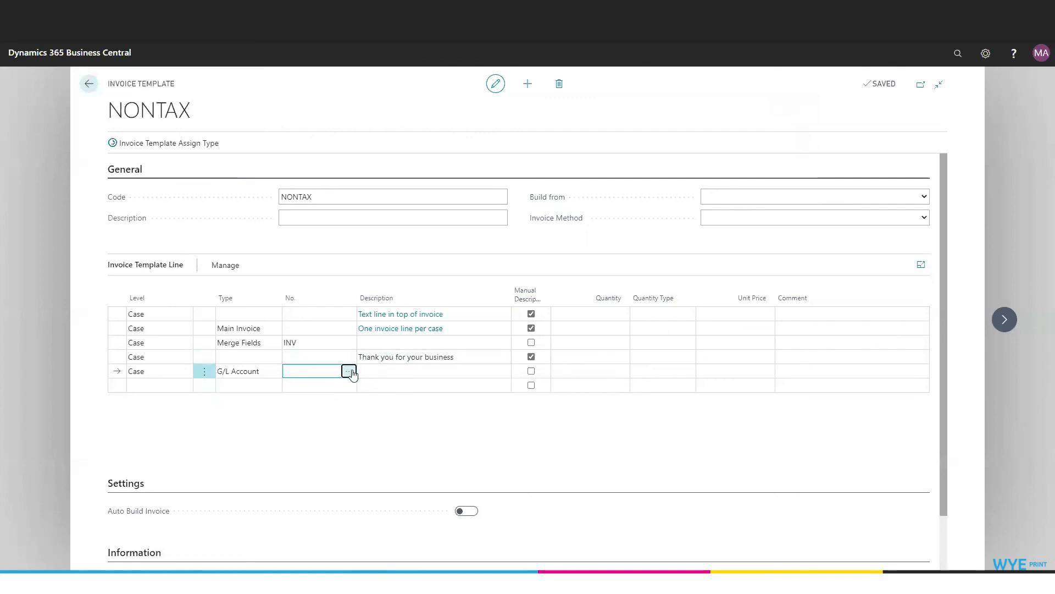
- Assign G/L account 14102, Cost of Resale Sold (Interim), to the new G/L Account template line
click(352, 371)
scroll(429, 272, down, 7)
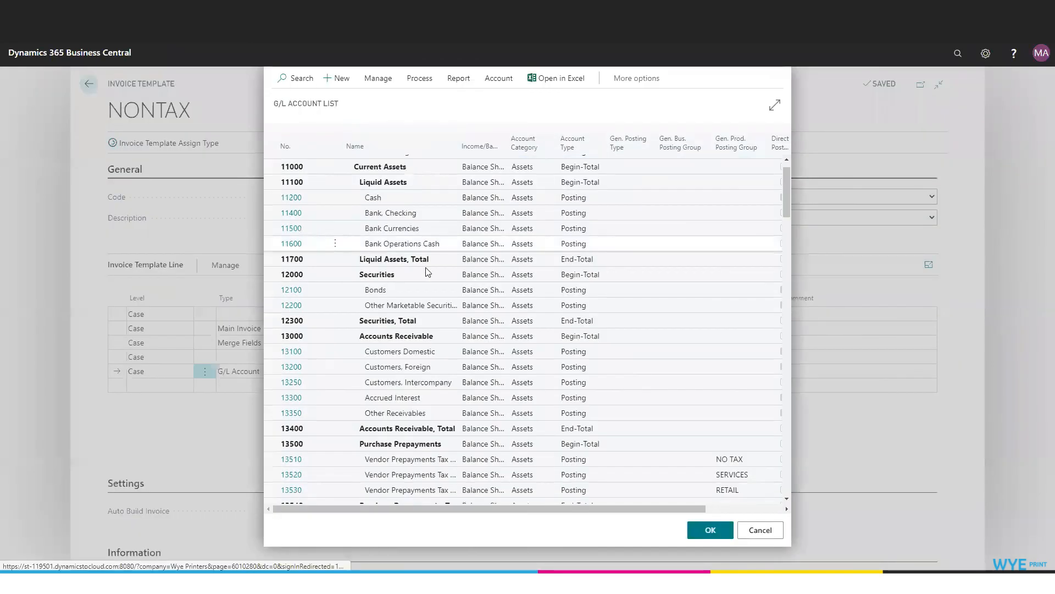
click(293, 176)
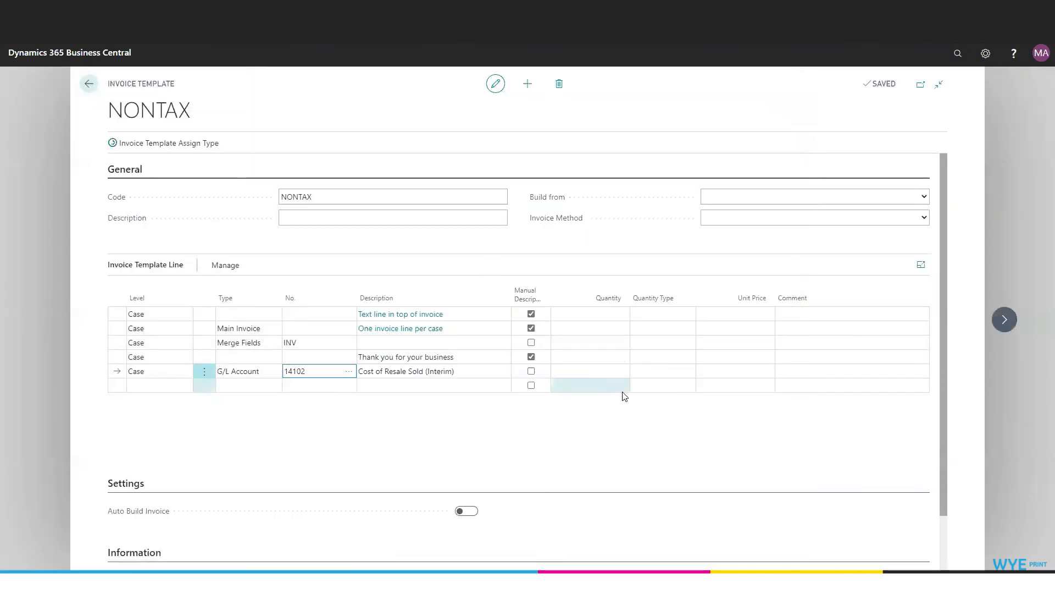
- Give the G/L Account line a quantity of 1, quantity type Quantity, unit price 5 and the comment "Handling Charge"
click(585, 374)
text(1)
key(Tab)
text(q)
key(Tab)
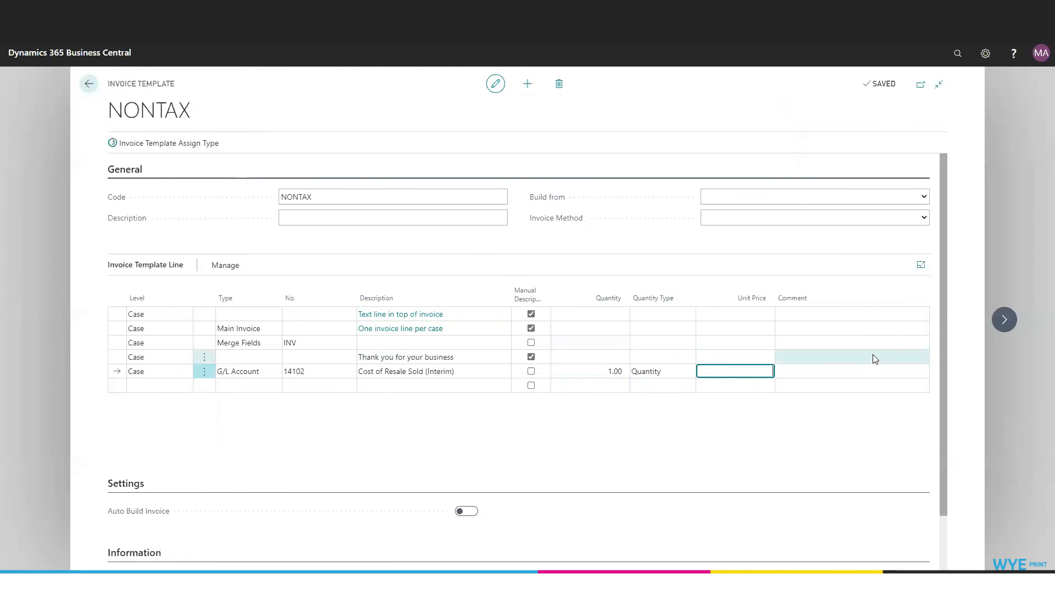
text(5)
key(Tab)
text(Handling Charge)
- Leave the finished NONTAX invoice template and return to the Printers home page
scroll(842, 419, down, 1)
scroll(841, 420, up, 1)
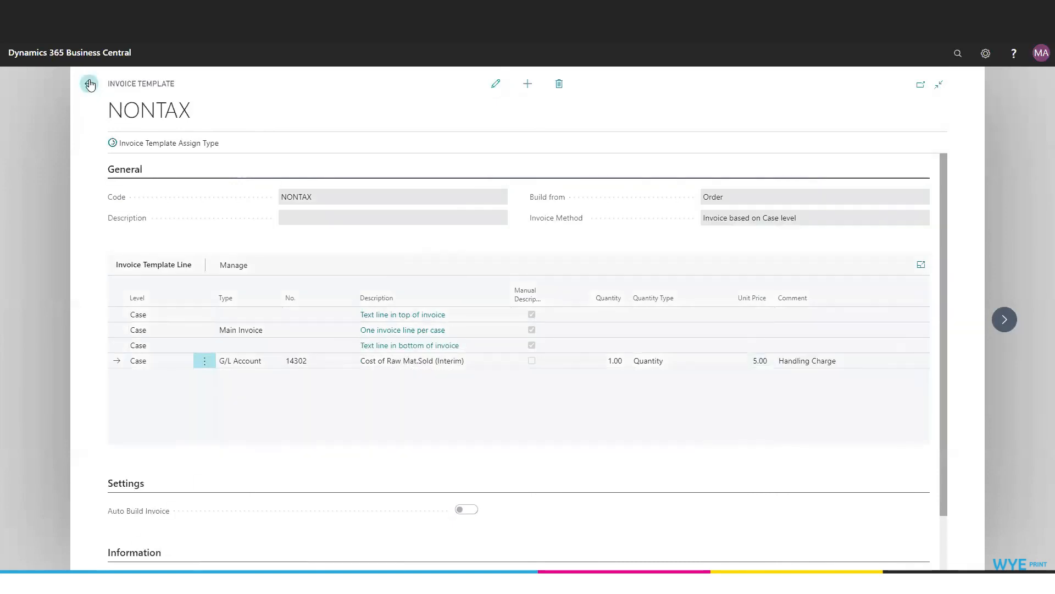
click(89, 84)
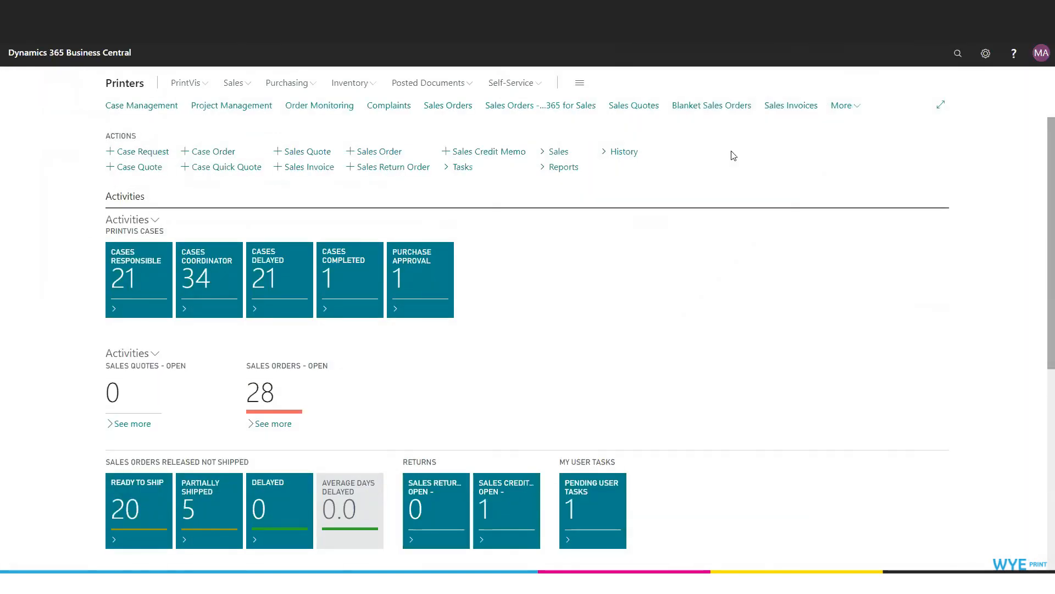